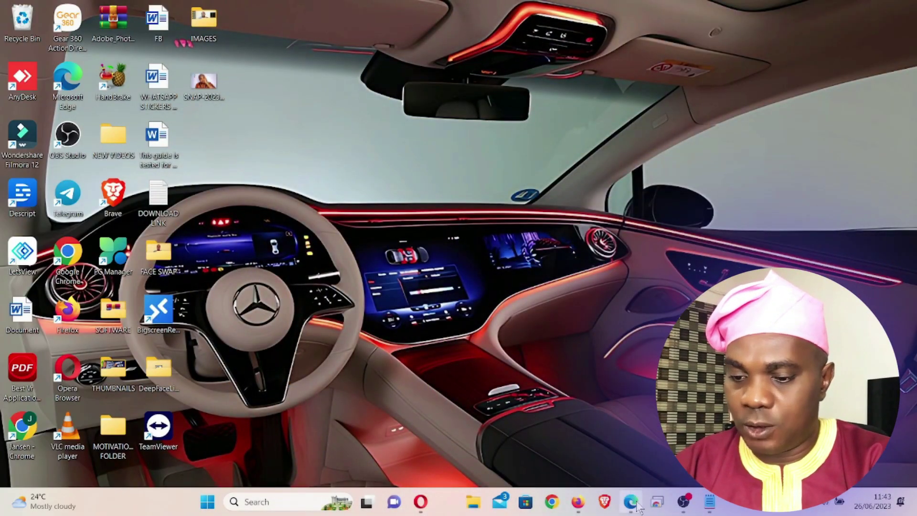
pyautogui.click(637, 507)
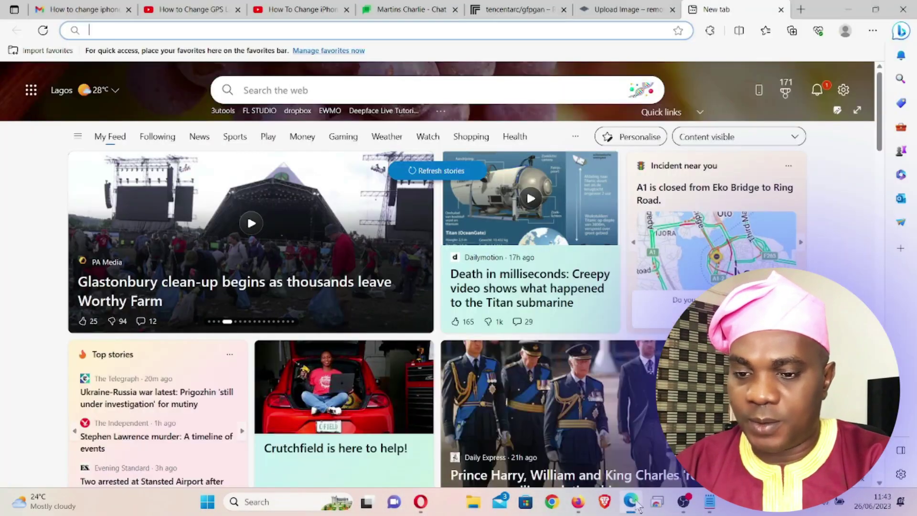
pyautogui.click(801, 9)
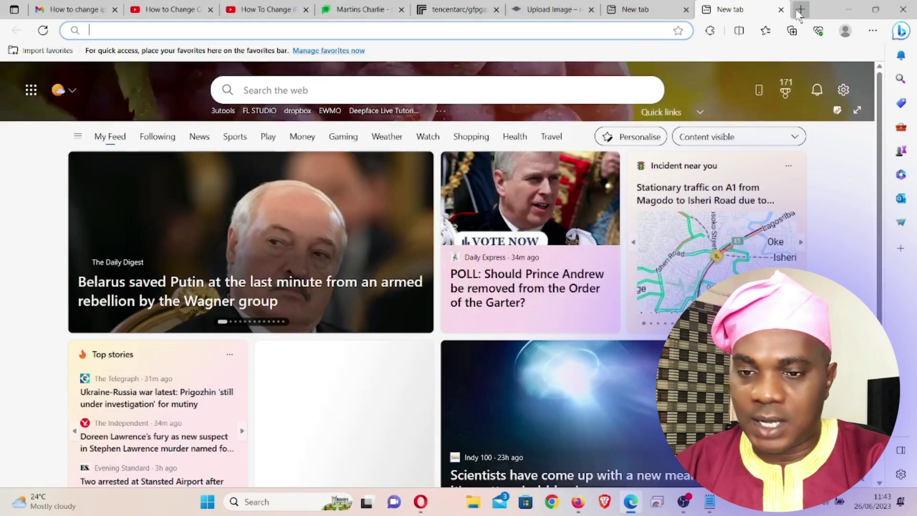
pyautogui.write('https://www.3u.com/')
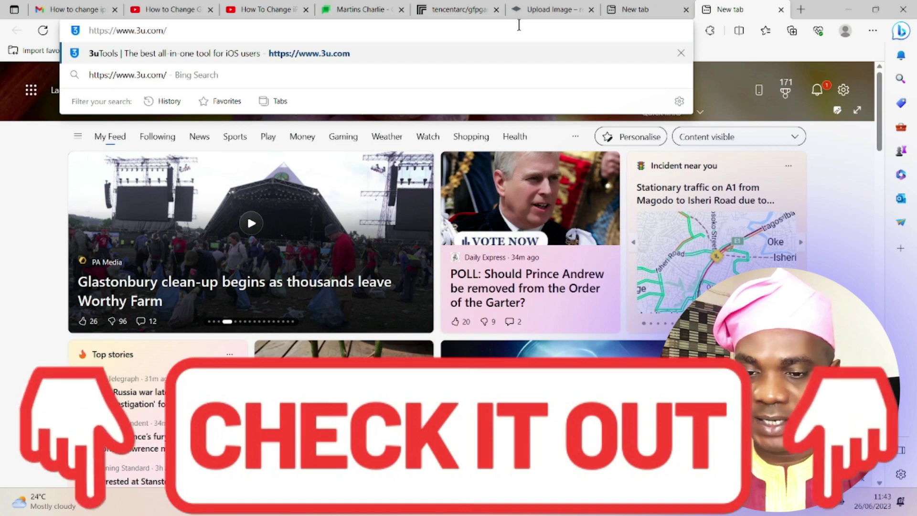
pyautogui.press('Return')
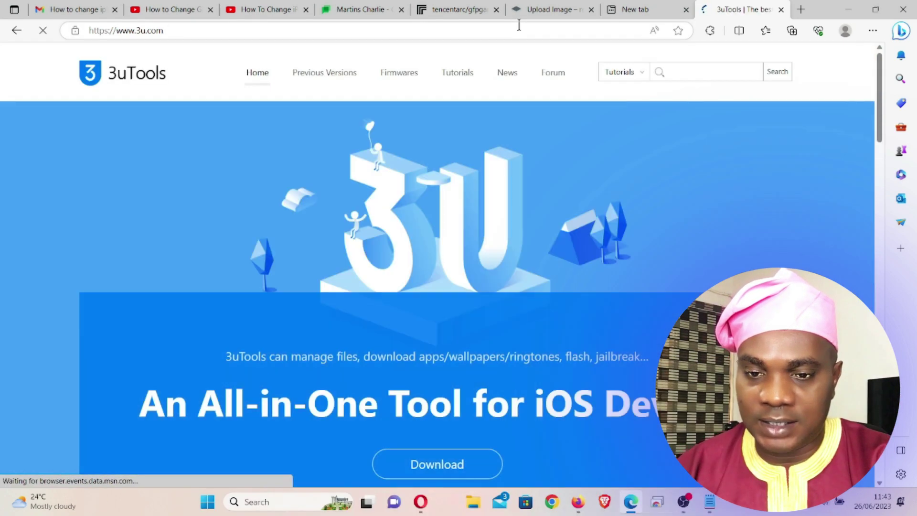
pyautogui.scroll(-4, 371, 180)
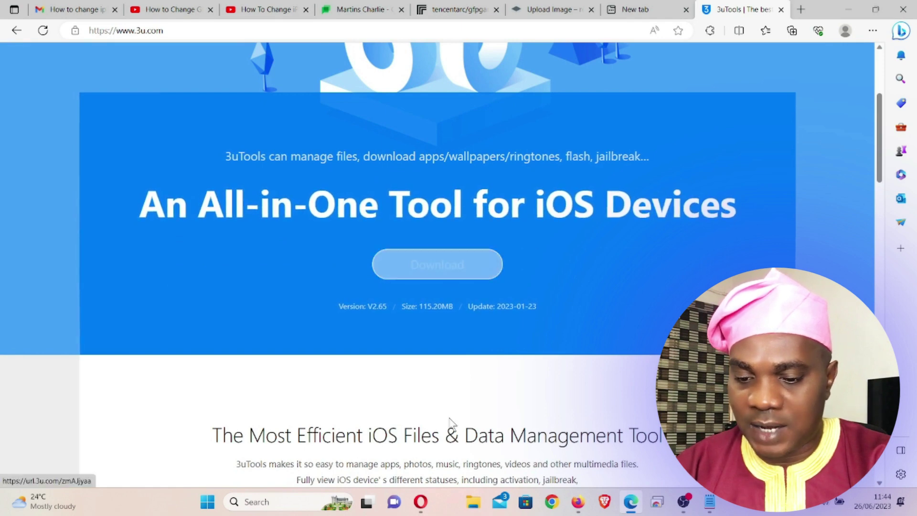
# - Check the Downloads folder in File Explorer for the 3uTools setup file and return to the browser
pyautogui.click(473, 502)
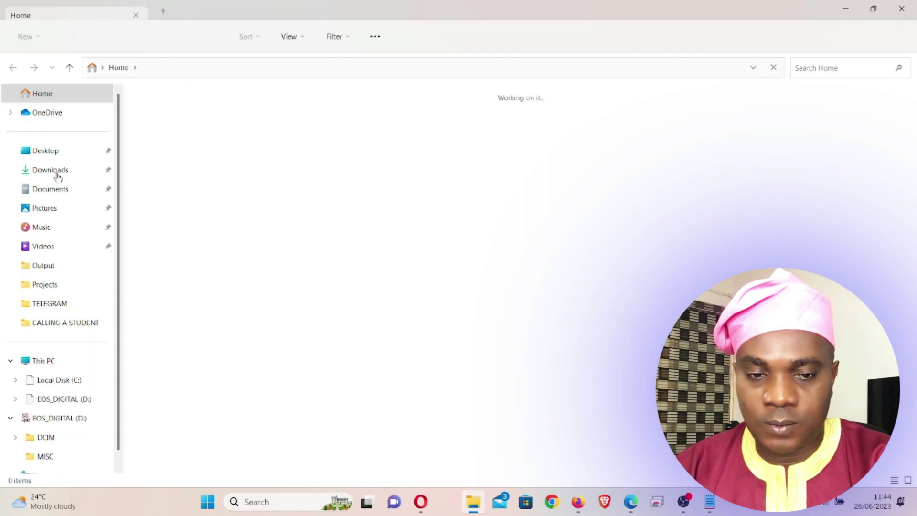
pyautogui.click(55, 169)
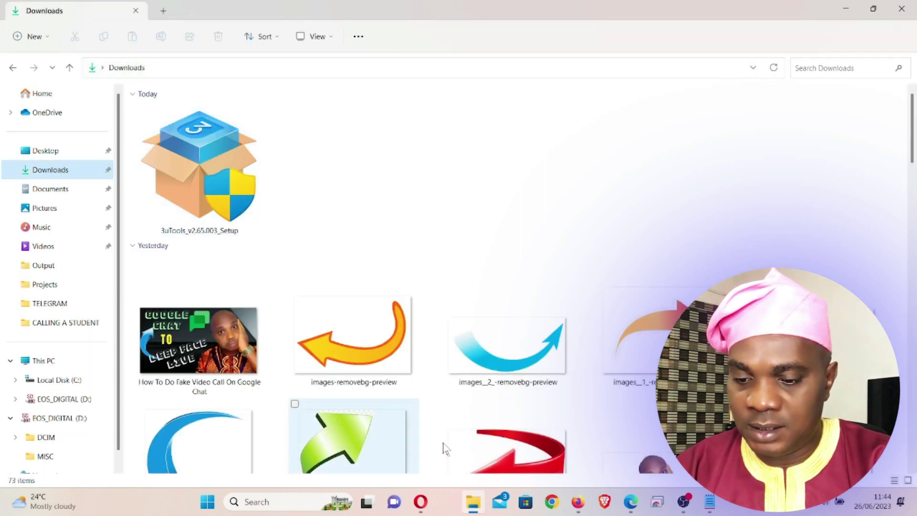
pyautogui.click(480, 506)
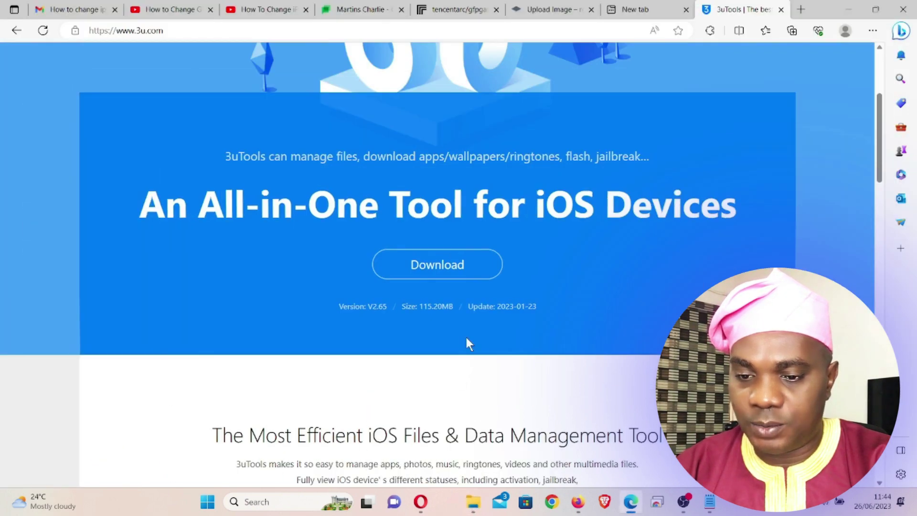
pyautogui.click(456, 265)
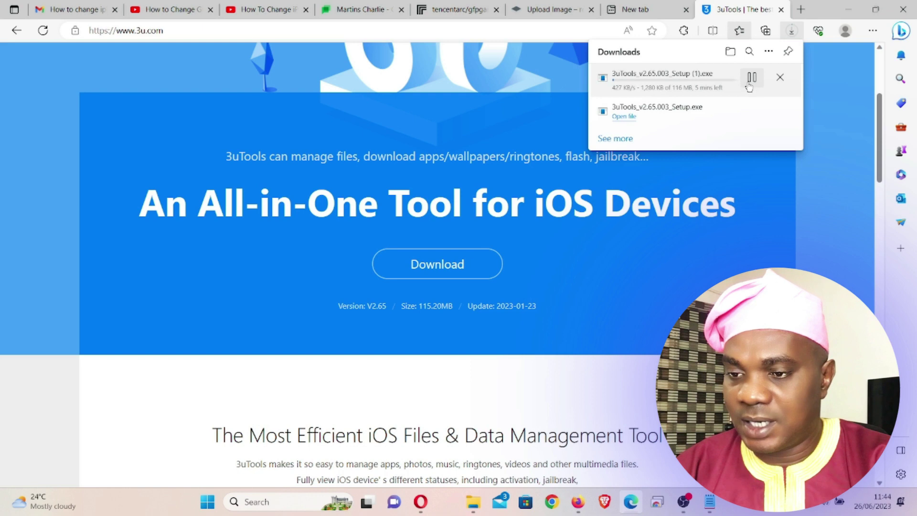
pyautogui.click(779, 77)
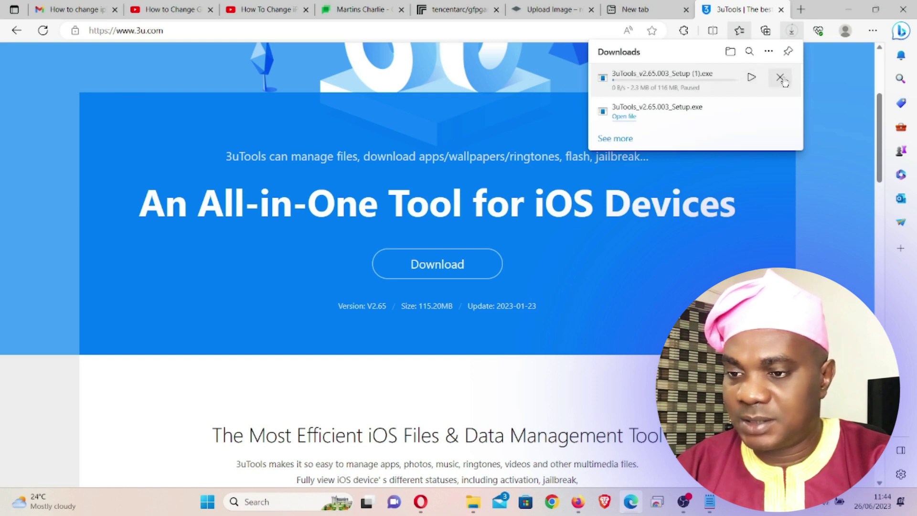
pyautogui.click(781, 78)
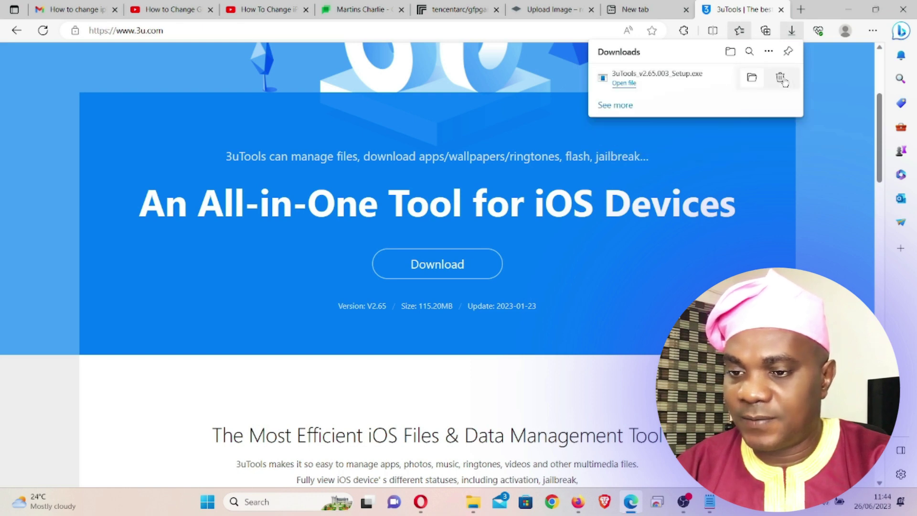
# - Install 3uTools by running 3uTools_v2.65.003_Setup from the Downloads folder with the default options
pyautogui.click(854, 7)
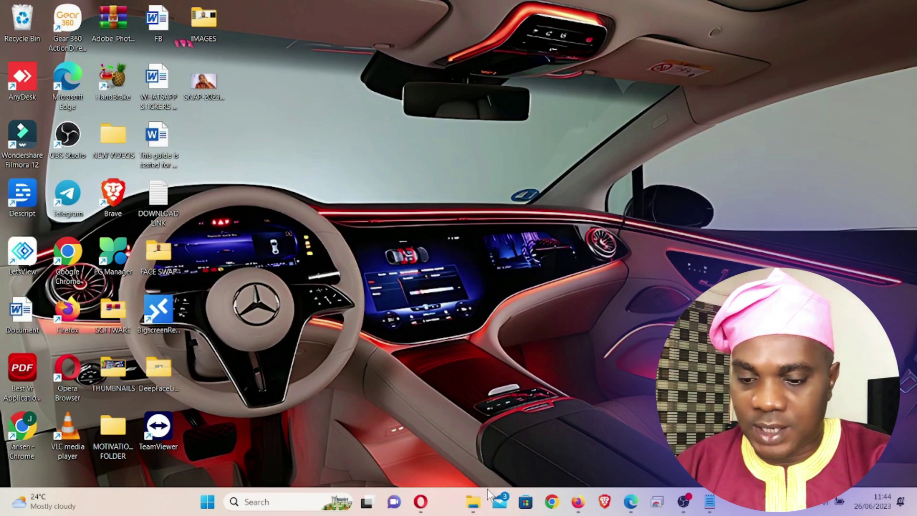
pyautogui.click(469, 506)
pyautogui.doubleClick(226, 157)
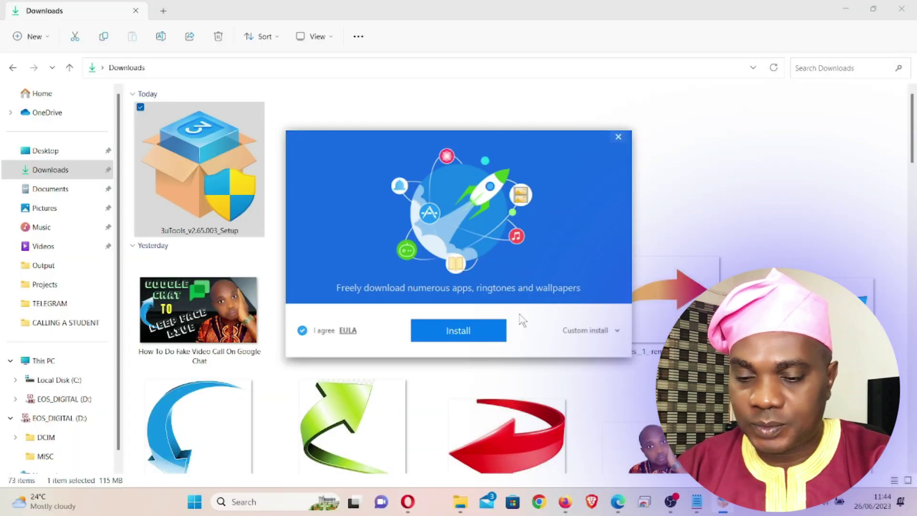
pyautogui.click(474, 329)
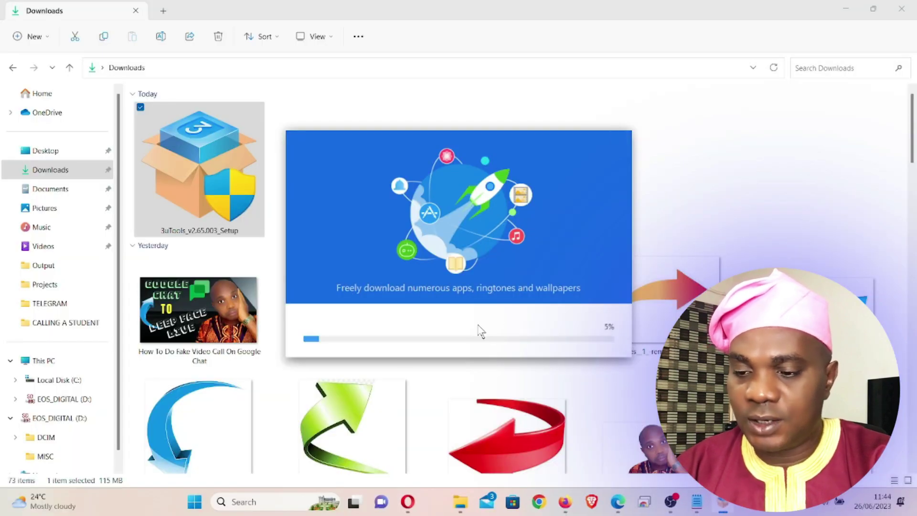
pyautogui.click(849, 6)
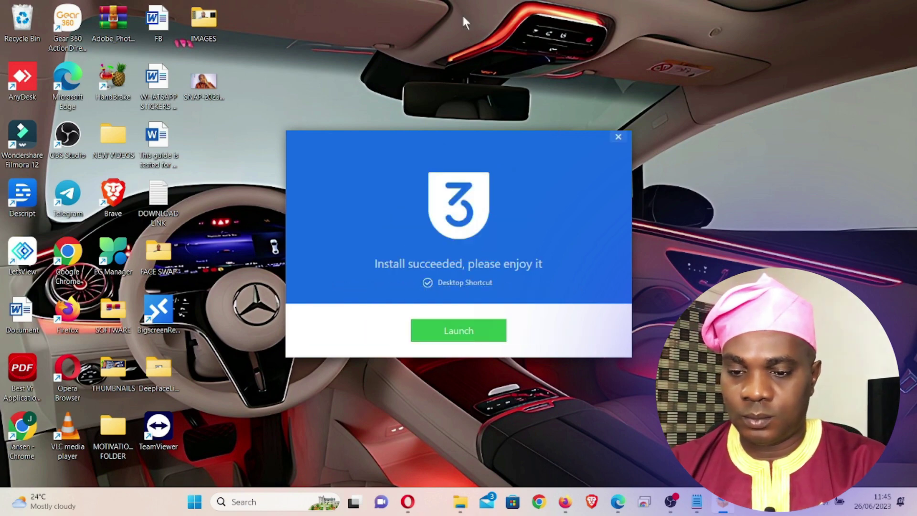
# - Launch 3uTools and install the Apple driver needed to connect an iDevice
pyautogui.click(458, 331)
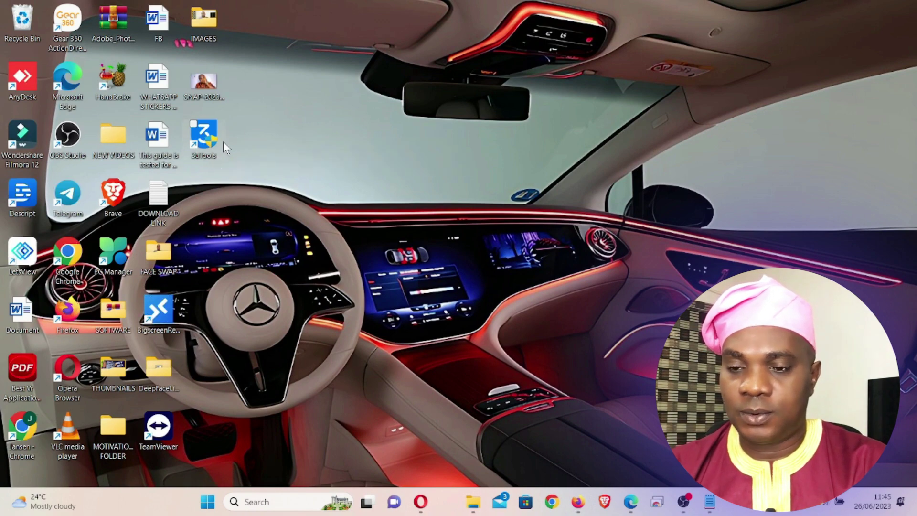
pyautogui.doubleClick(222, 141)
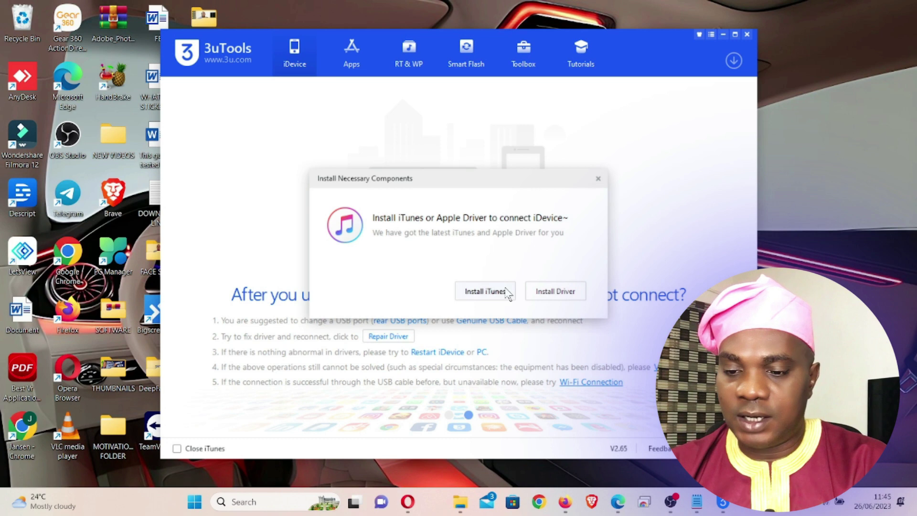
pyautogui.click(555, 293)
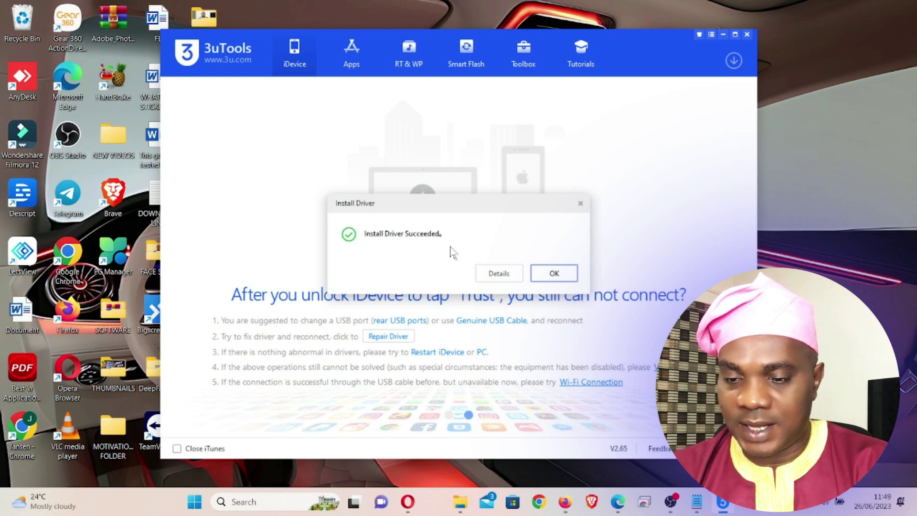
pyautogui.click(556, 275)
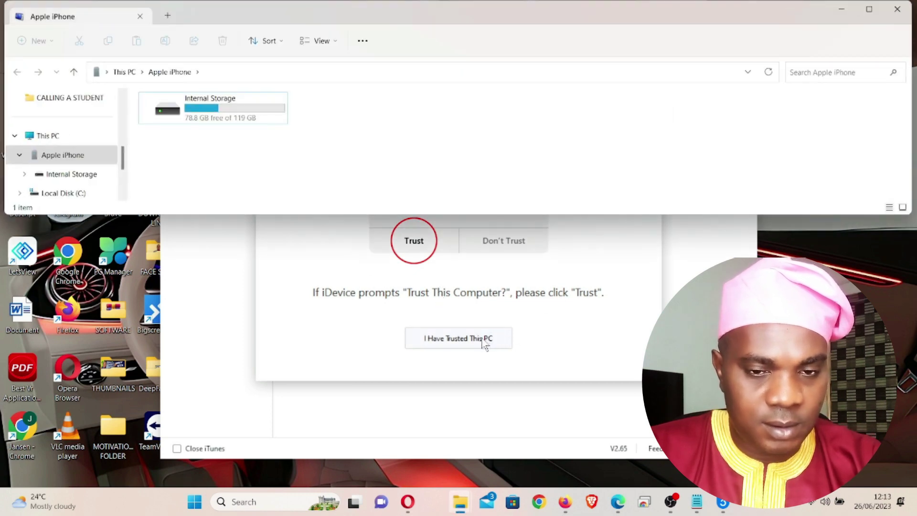
# - Confirm that the iPhone trusts this PC and dismiss the connection reminder
pyautogui.click(841, 10)
pyautogui.click(471, 345)
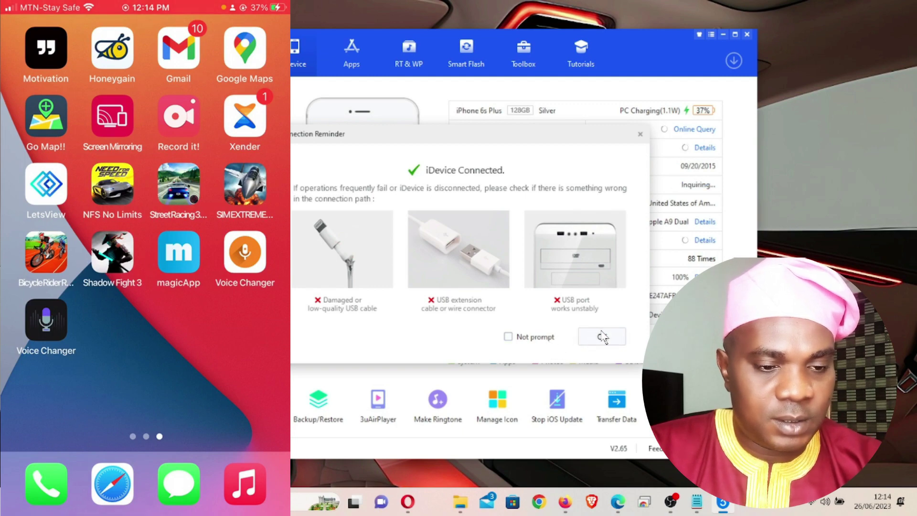
pyautogui.click(600, 337)
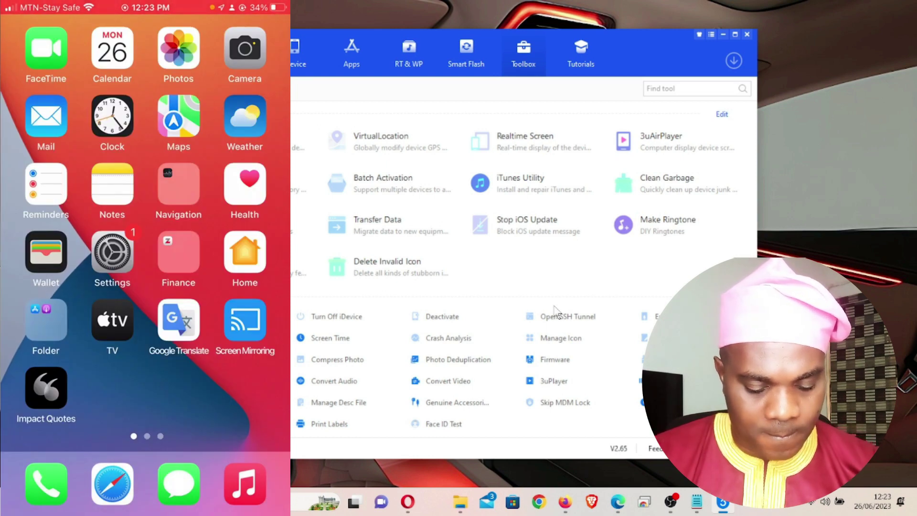
# - View the connected iPhone's device information and open the VirtualLocation tool
pyautogui.click(296, 55)
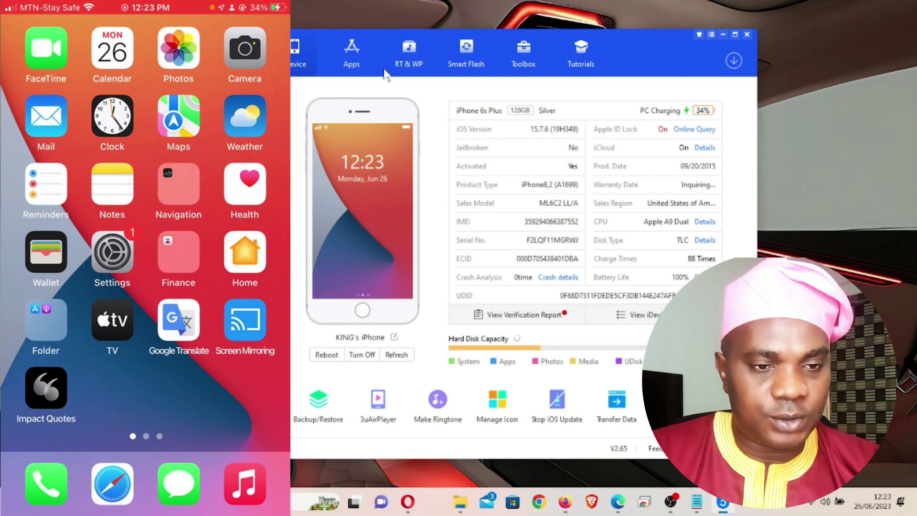
pyautogui.click(513, 53)
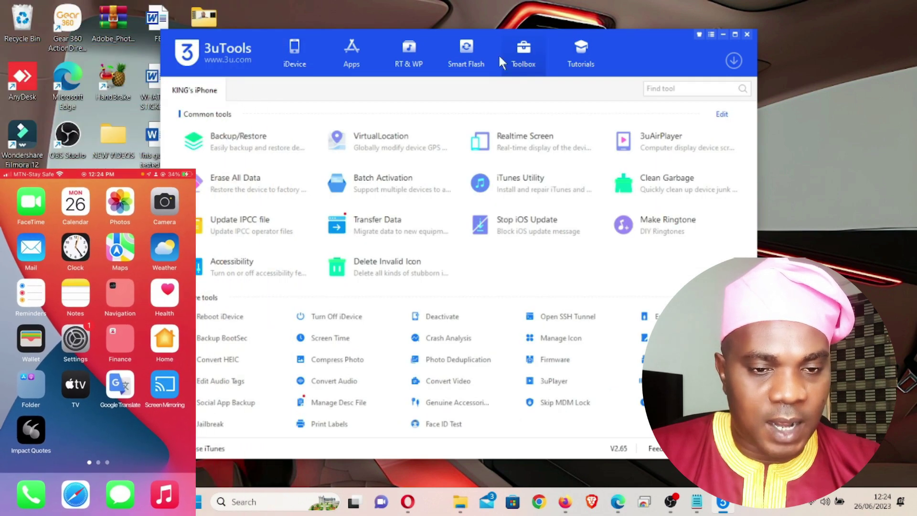
pyautogui.click(389, 143)
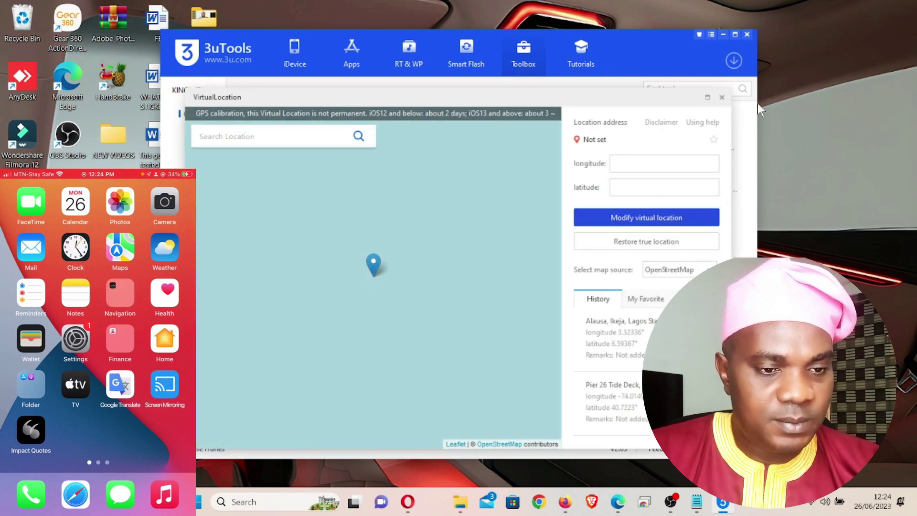
# - Search for new york, choose New York, United States, and apply it as the iPhone's virtual location
pyautogui.click(215, 136)
pyautogui.write('new yor')
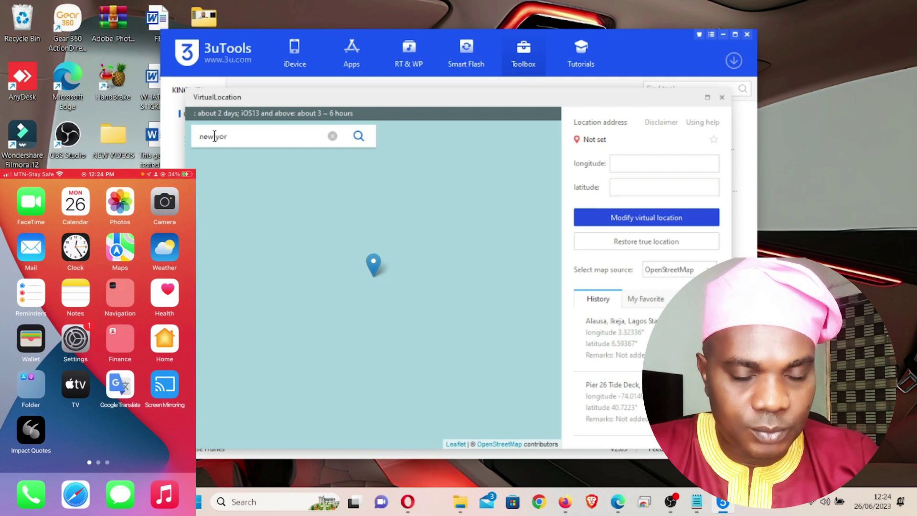
pyautogui.write('k')
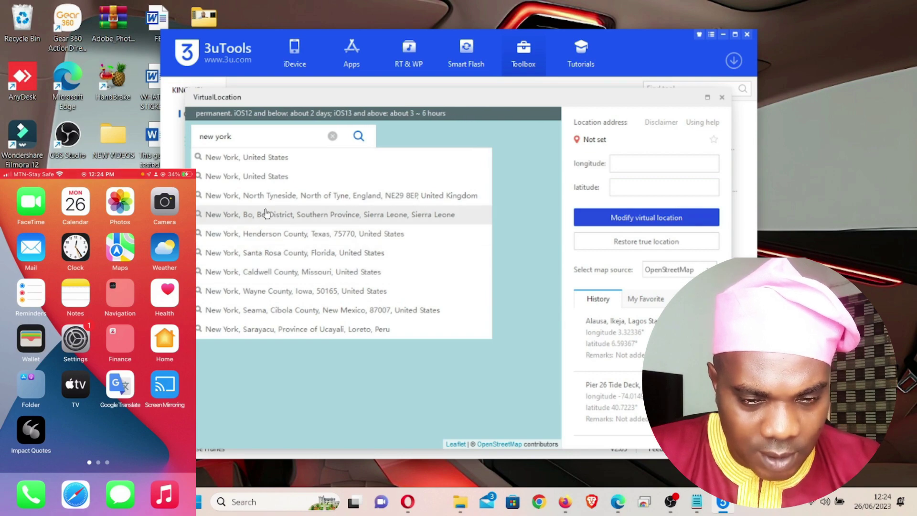
pyautogui.click(267, 160)
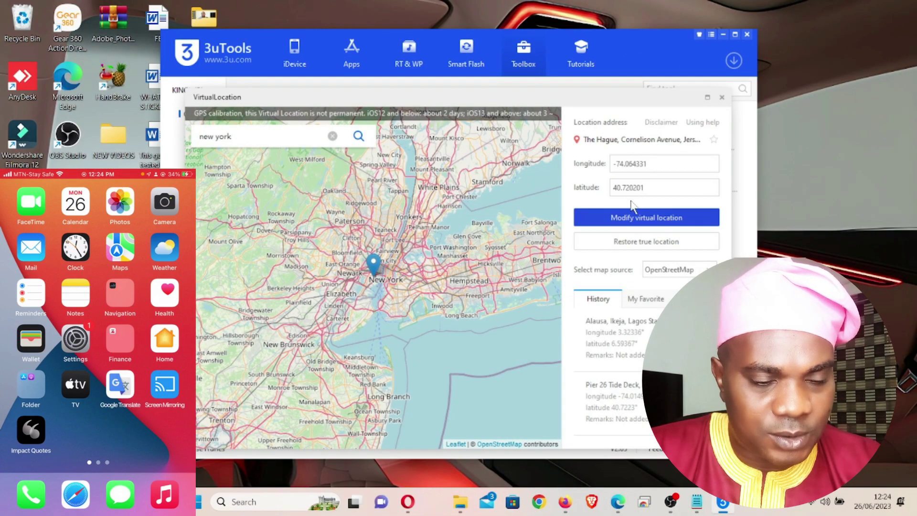
pyautogui.click(636, 221)
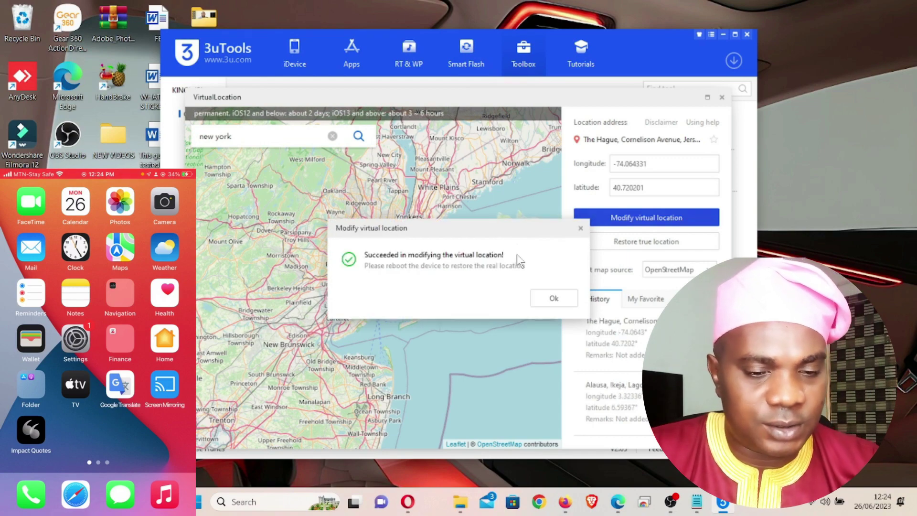
pyautogui.click(552, 299)
pyautogui.press('Escape')
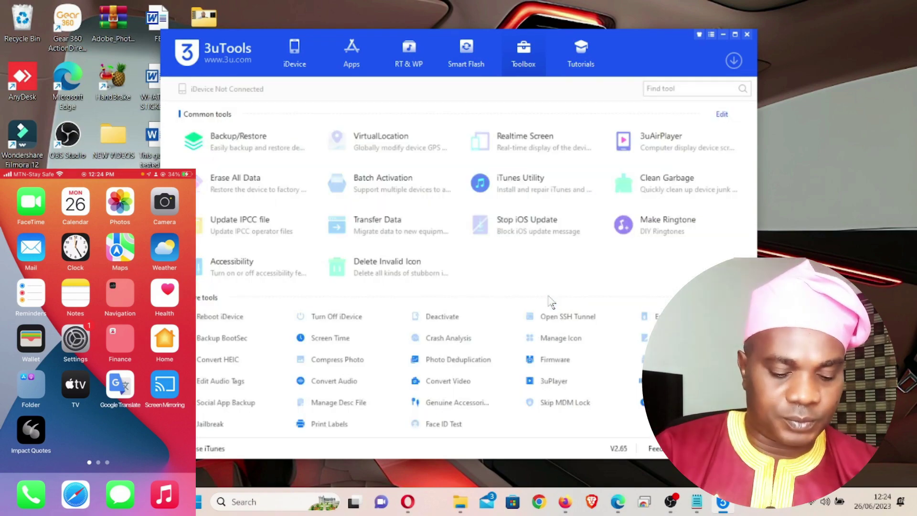
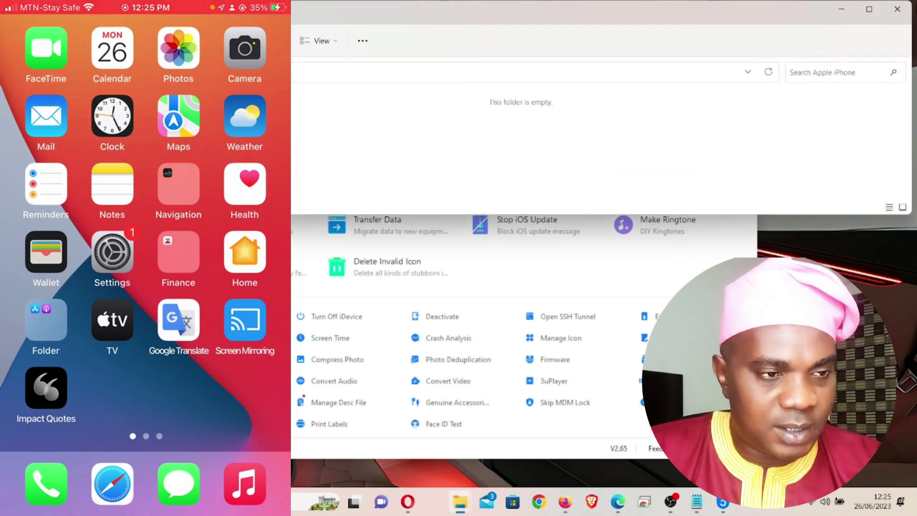
# - Reopen VirtualLocation, search for germany, replace the query with paris and select Paris, Ile-de-France, Metropolitan France
pyautogui.click(834, 10)
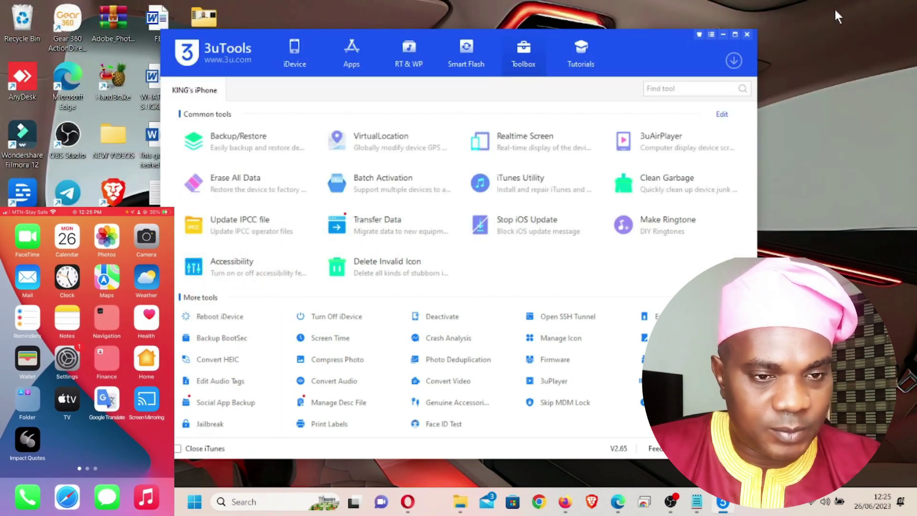
pyautogui.click(388, 138)
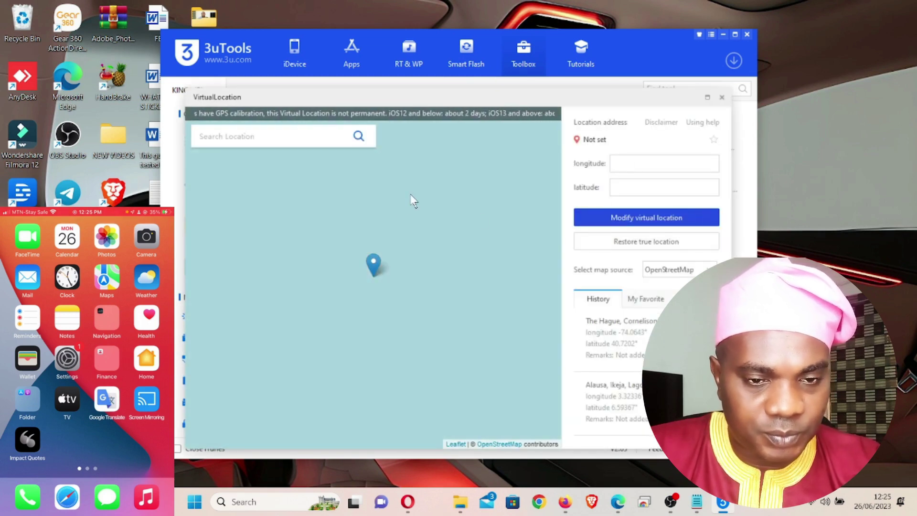
pyautogui.click(279, 140)
pyautogui.write('germany')
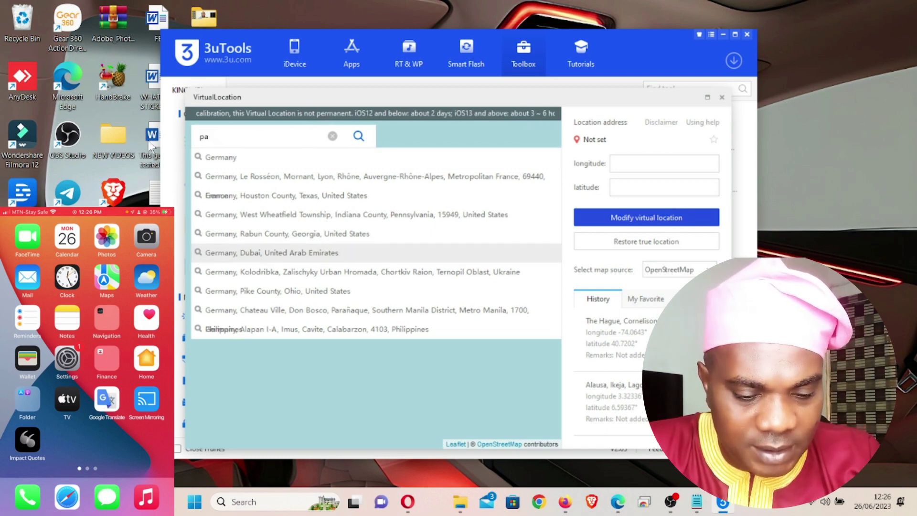
pyautogui.write('ris')
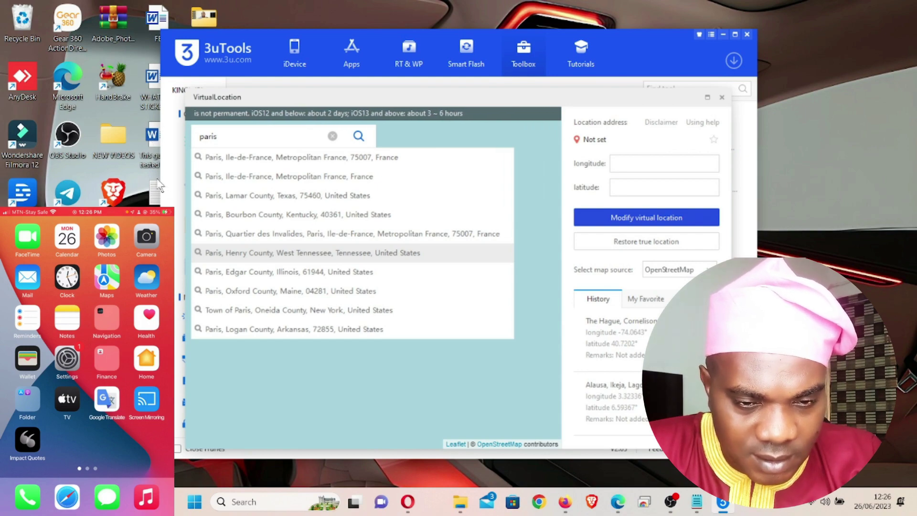
pyautogui.click(233, 177)
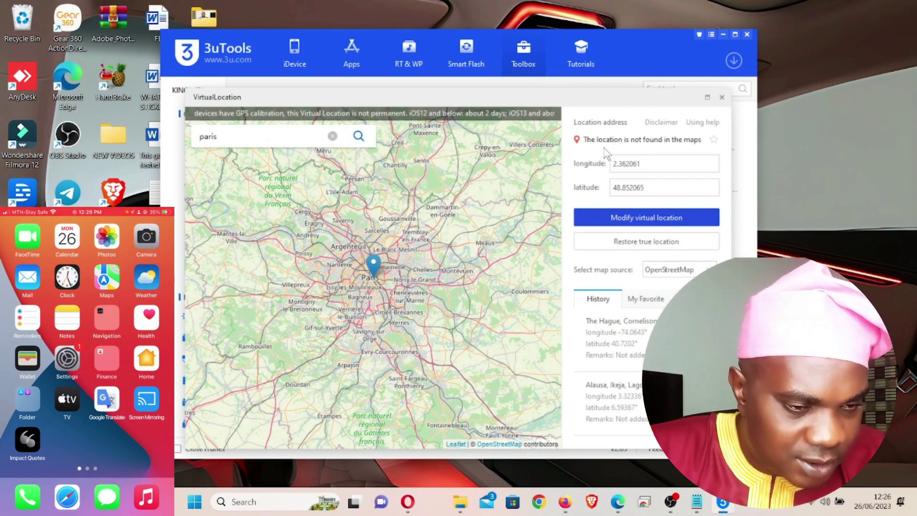
# - Move the map marker to Hôtel de Ville de Courbevoie, northwest of central Paris, and apply it as the iPhone's virtual location
pyautogui.click(350, 265)
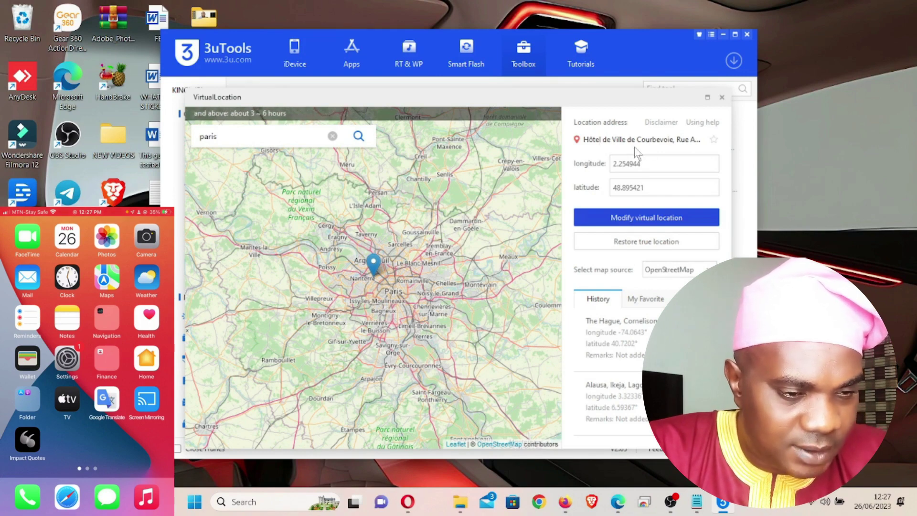
pyautogui.click(642, 219)
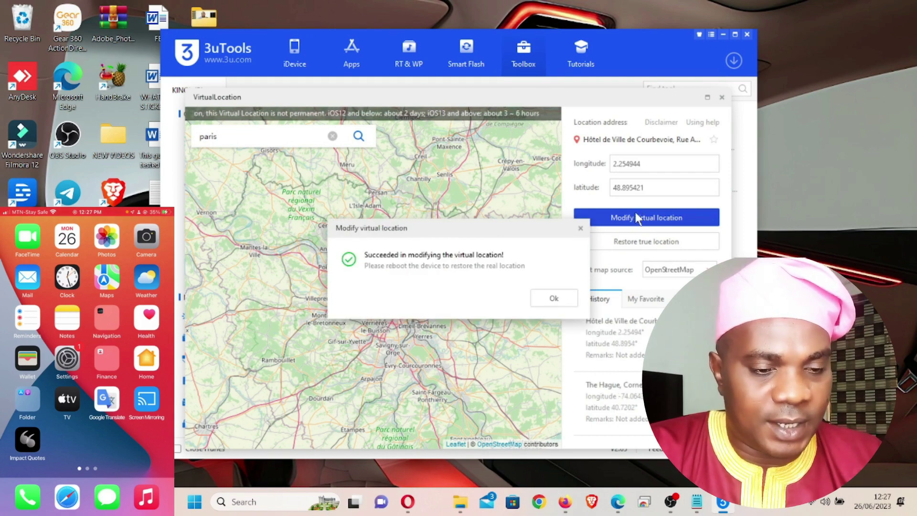
pyautogui.click(553, 298)
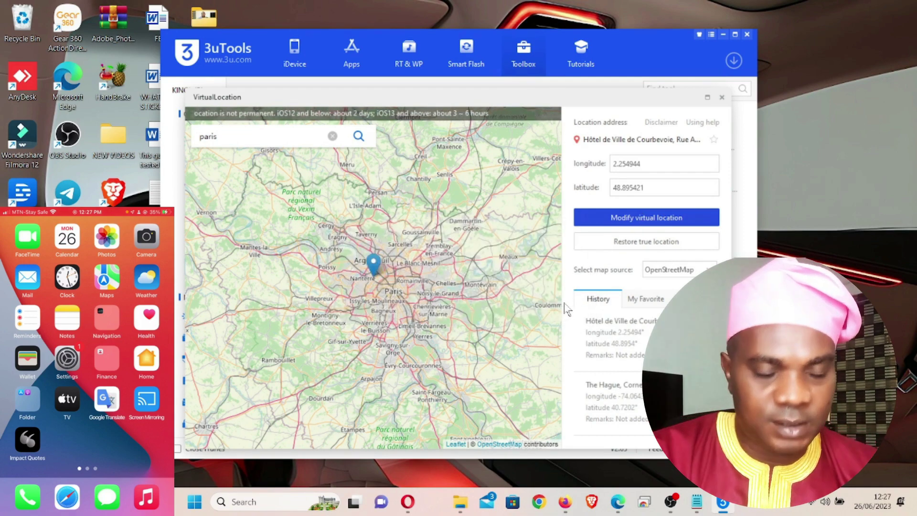
pyautogui.press('Escape')
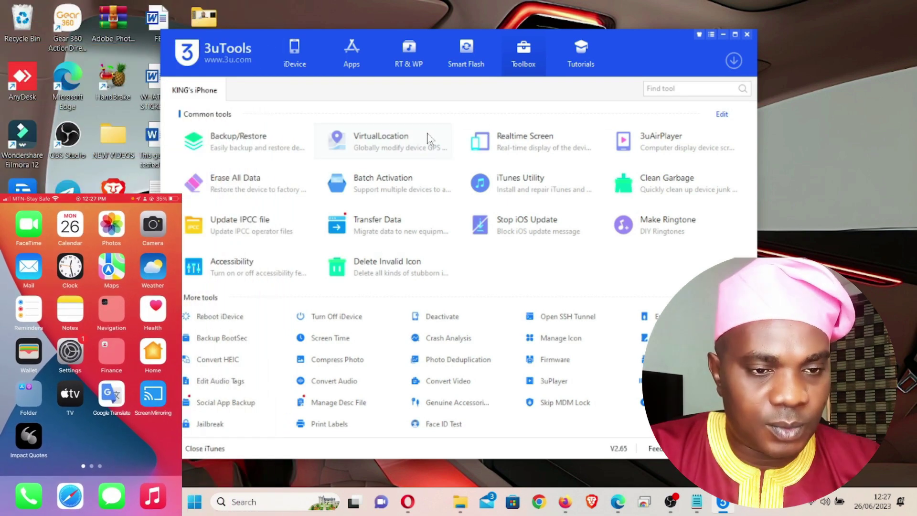
# - Reopen VirtualLocation with the Apple iPhone folder window minimized, and search for tanzania
pyautogui.click(368, 142)
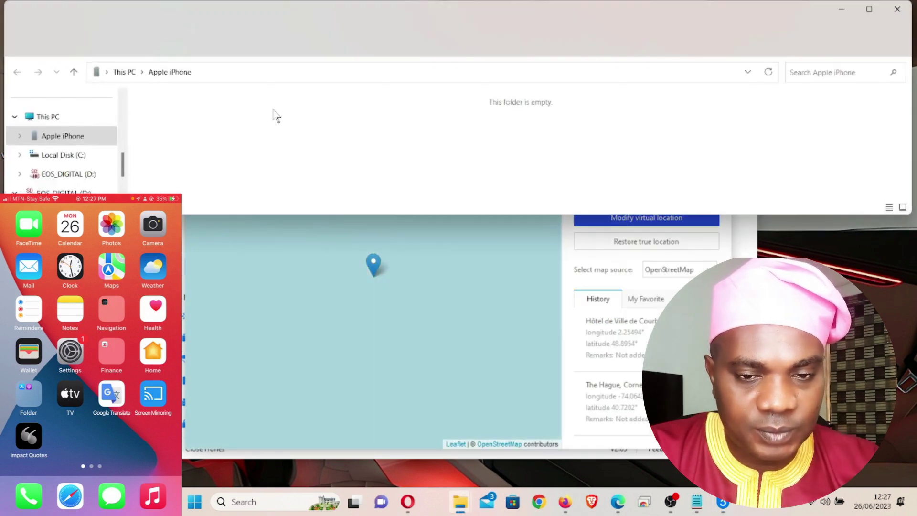
pyautogui.click(841, 8)
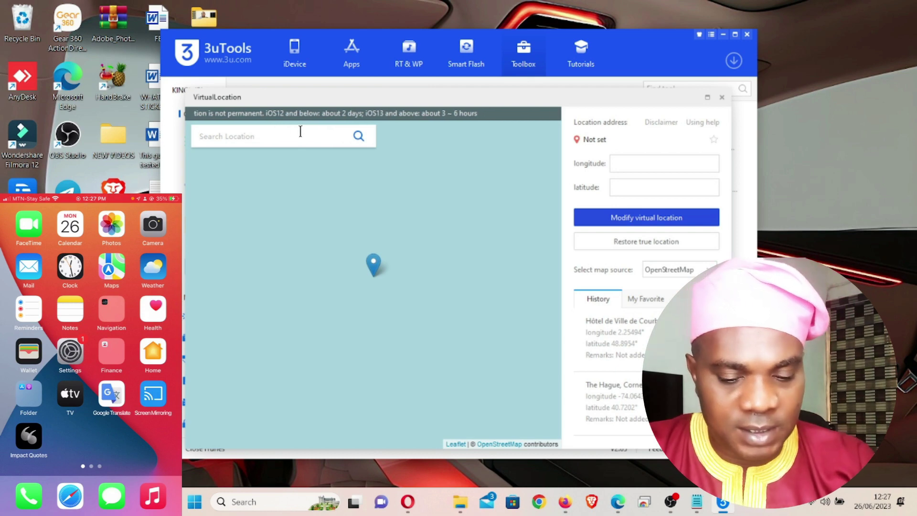
pyautogui.write('tanzania')
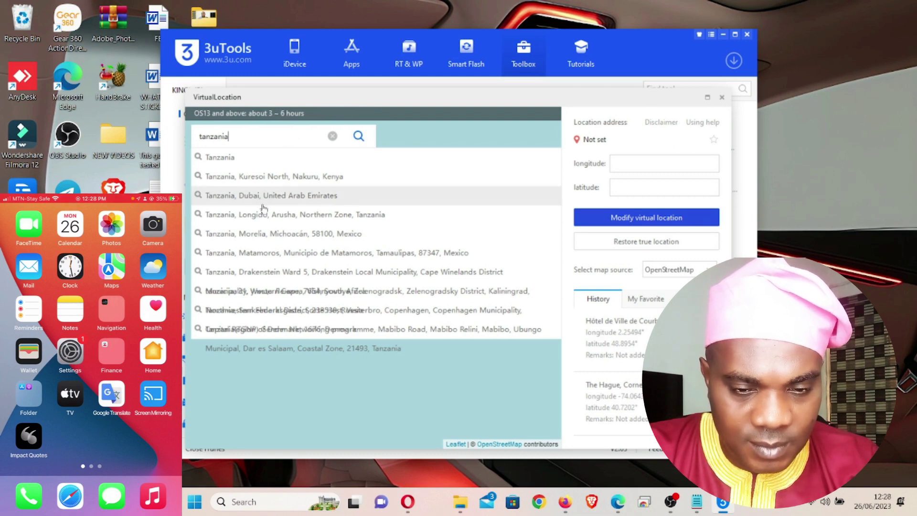
# - Replace the location query with zanzibar, choose Zanzibar, Tanzania, and apply it as the iPhone's virtual location
pyautogui.doubleClick(241, 129)
pyautogui.write('zan')
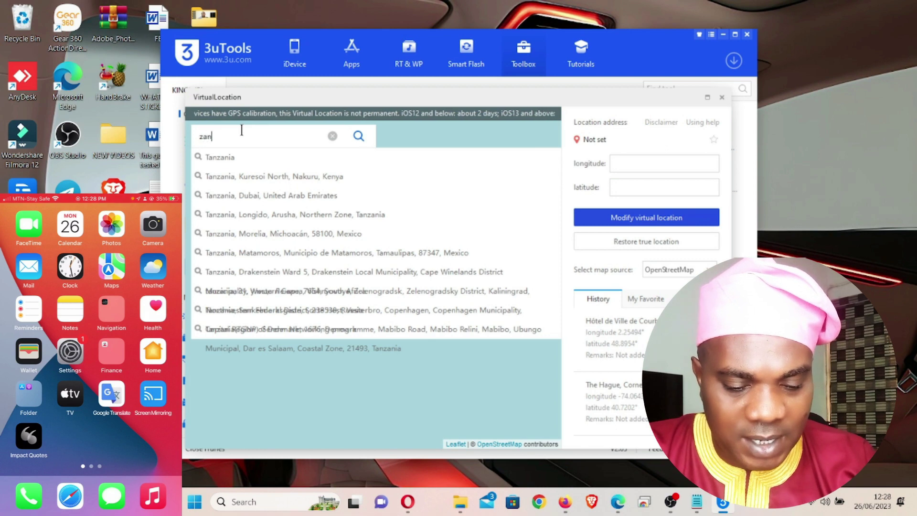
pyautogui.write('zibar')
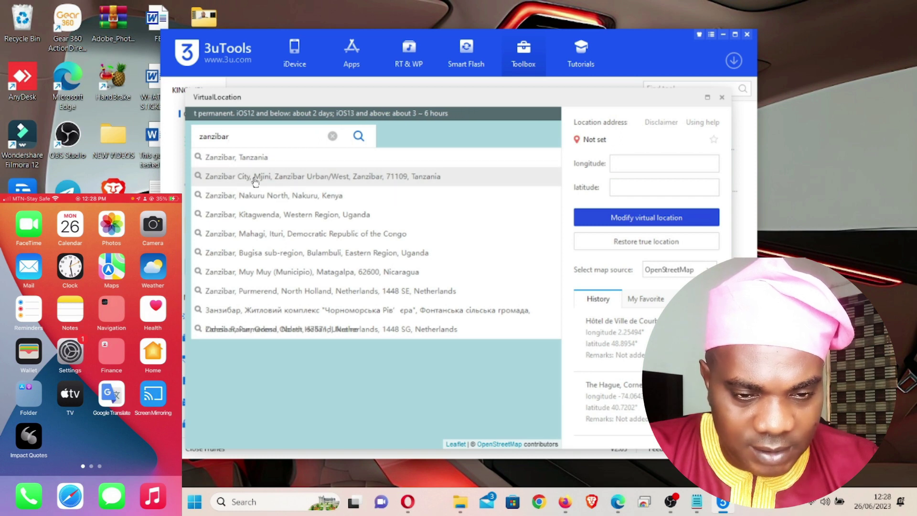
pyautogui.click(270, 161)
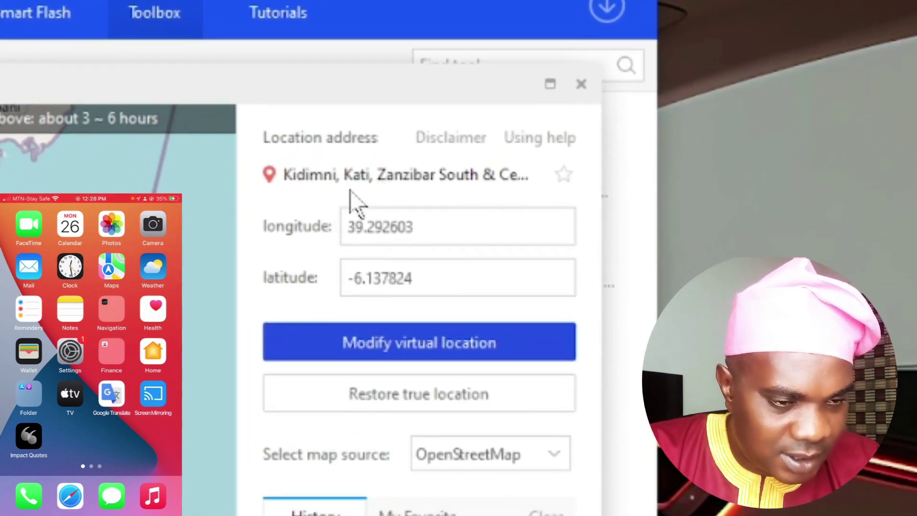
pyautogui.click(384, 350)
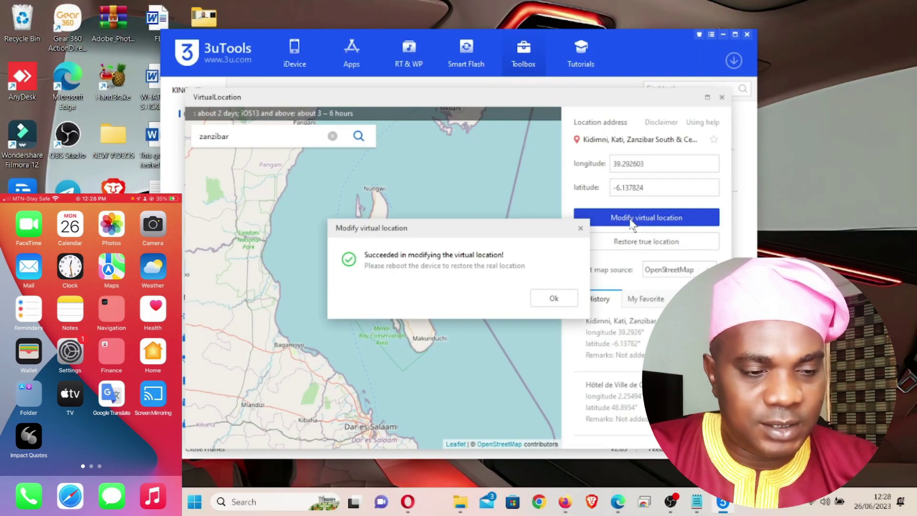
pyautogui.click(554, 299)
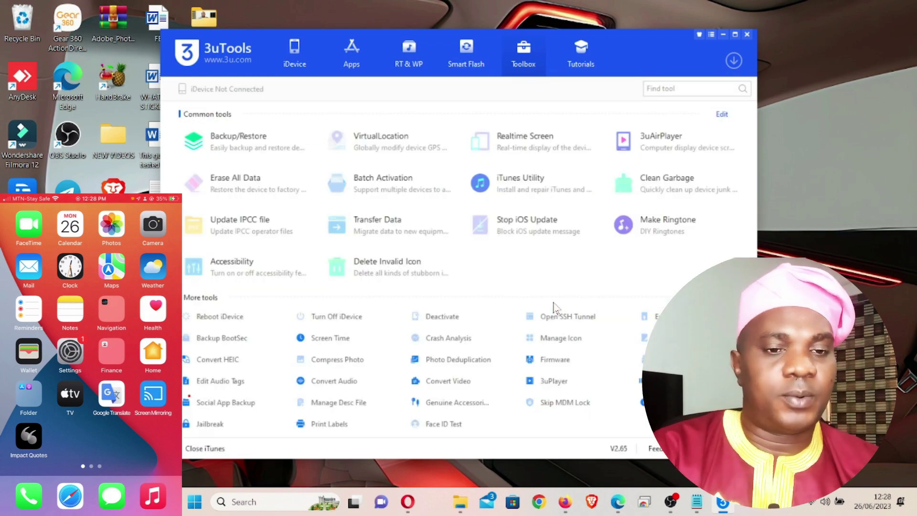